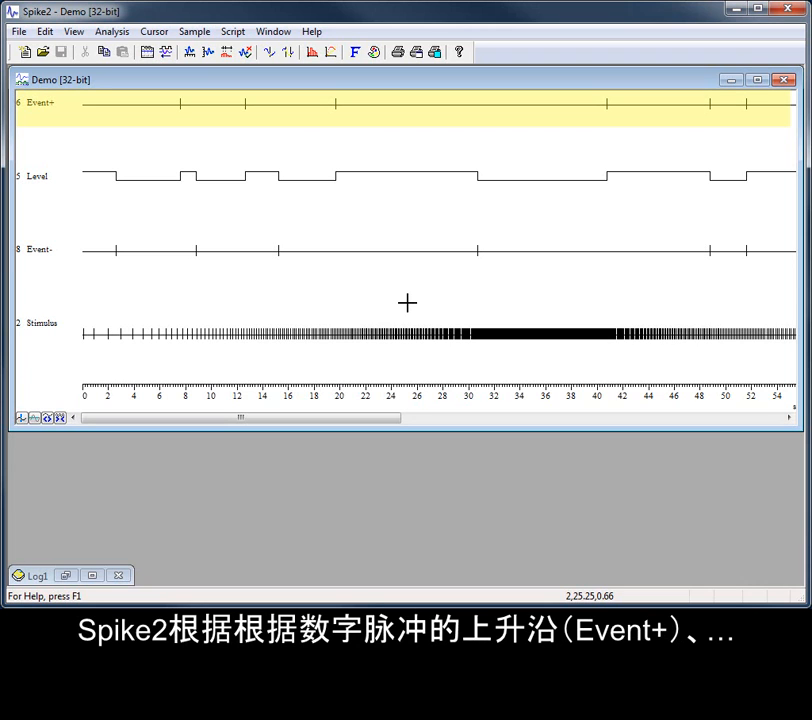
click(180, 179)
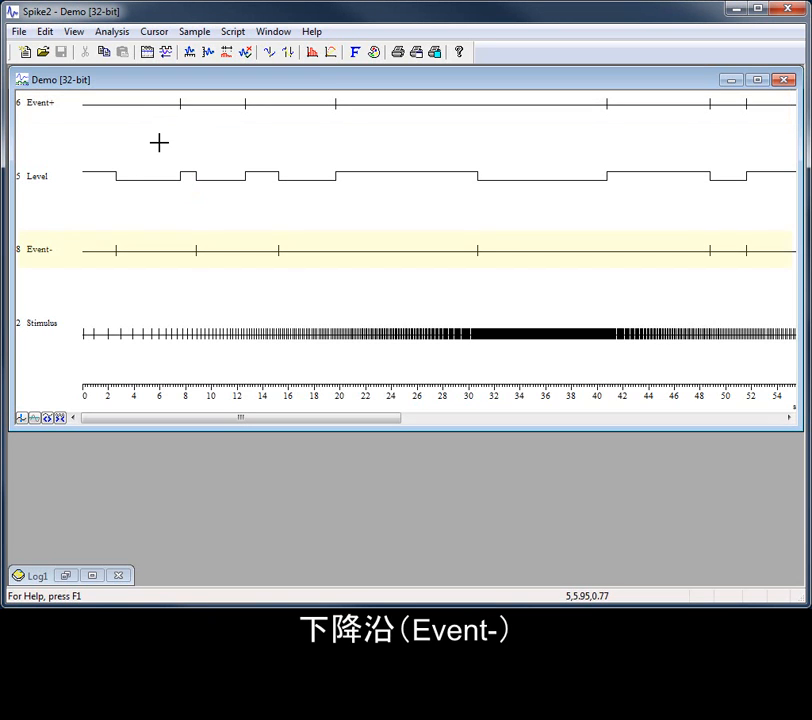
click(199, 188)
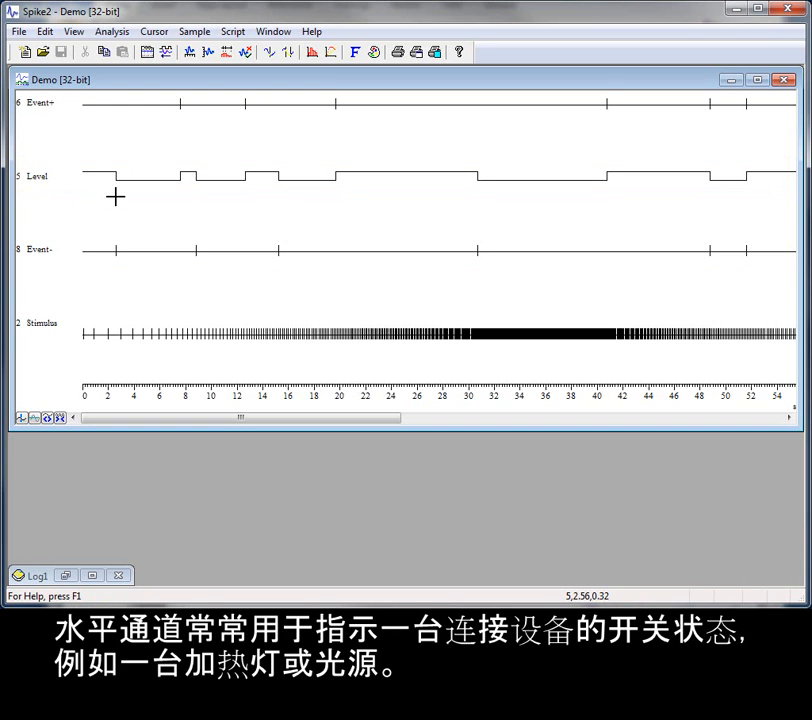
Create a new Event+ channel in the sampling configuration, keeping 1401 port 0 (Dig In 8) as its input
click(150, 56)
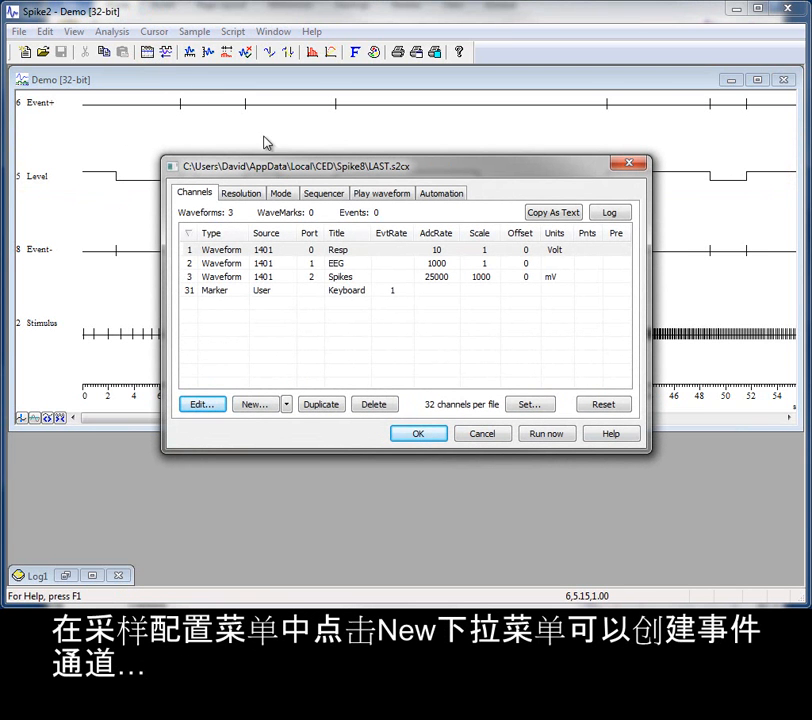
click(286, 404)
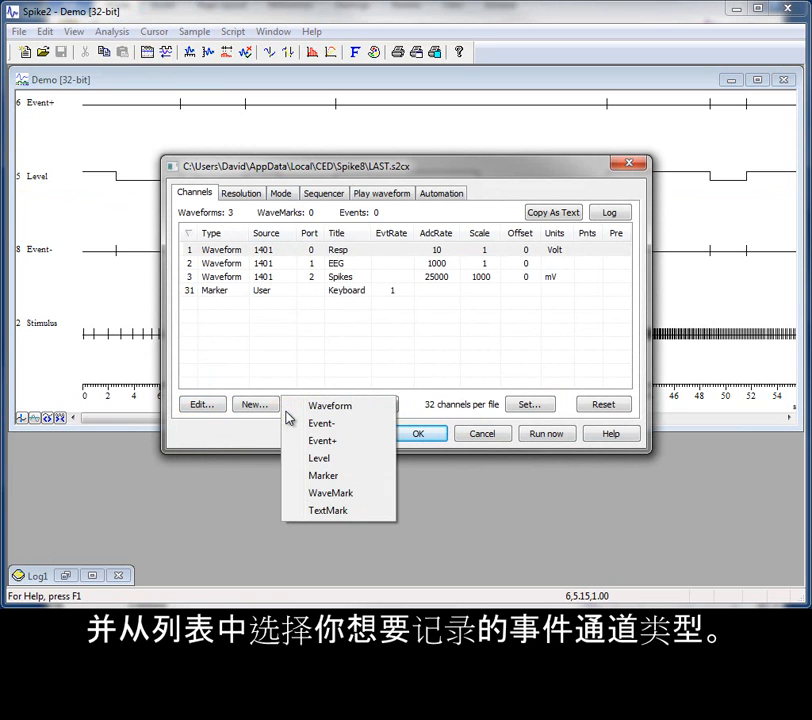
click(341, 442)
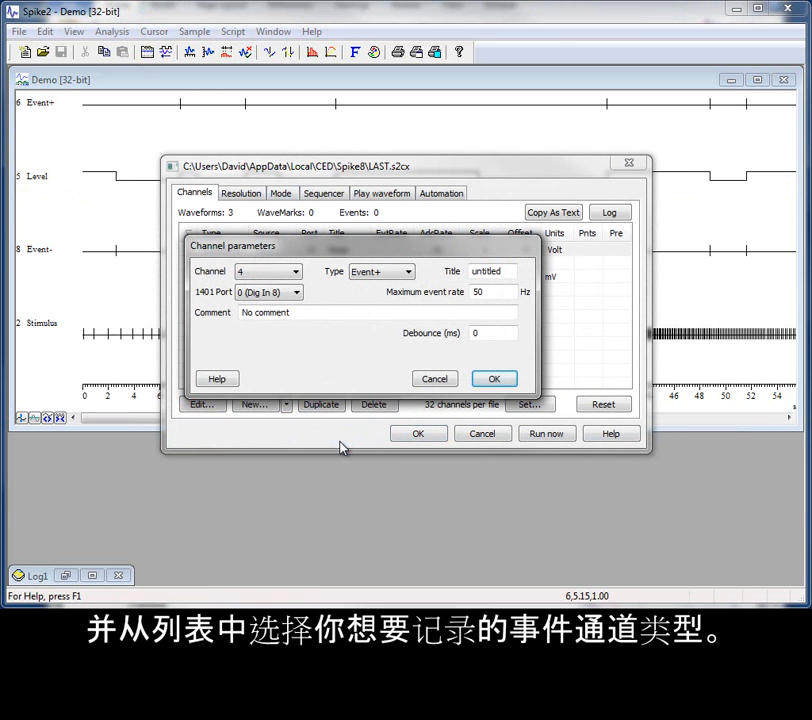
click(298, 293)
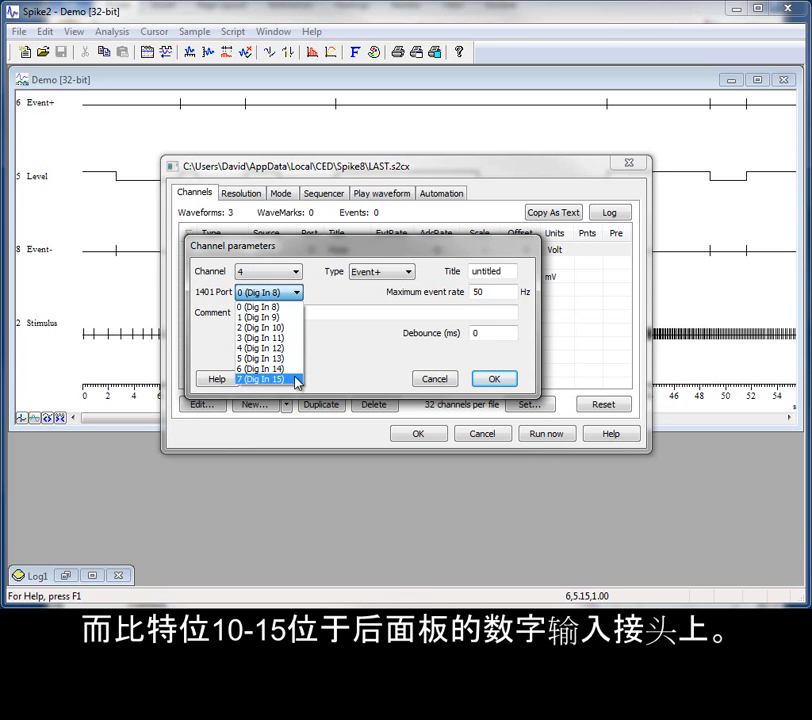
click(310, 296)
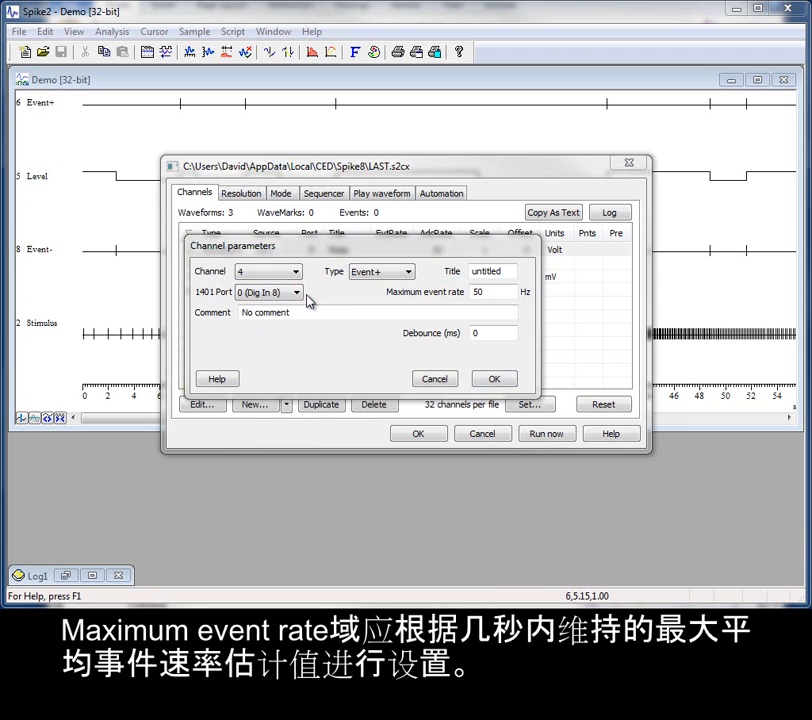
Set the new Event+ channel's debounce to 10 ms, keep its maximum event rate at 50 Hz, and accept the sampling configuration
click(496, 291)
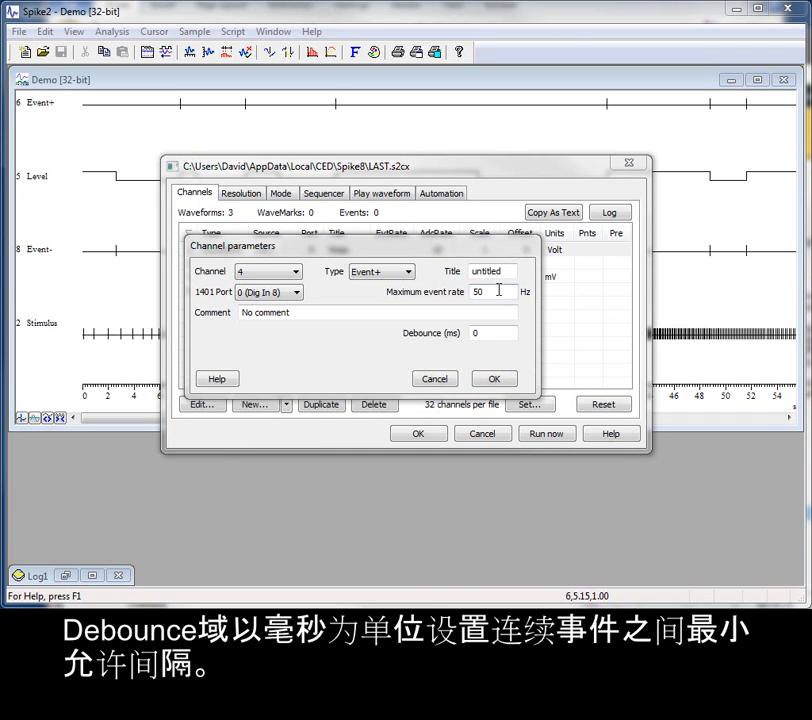
click(489, 332)
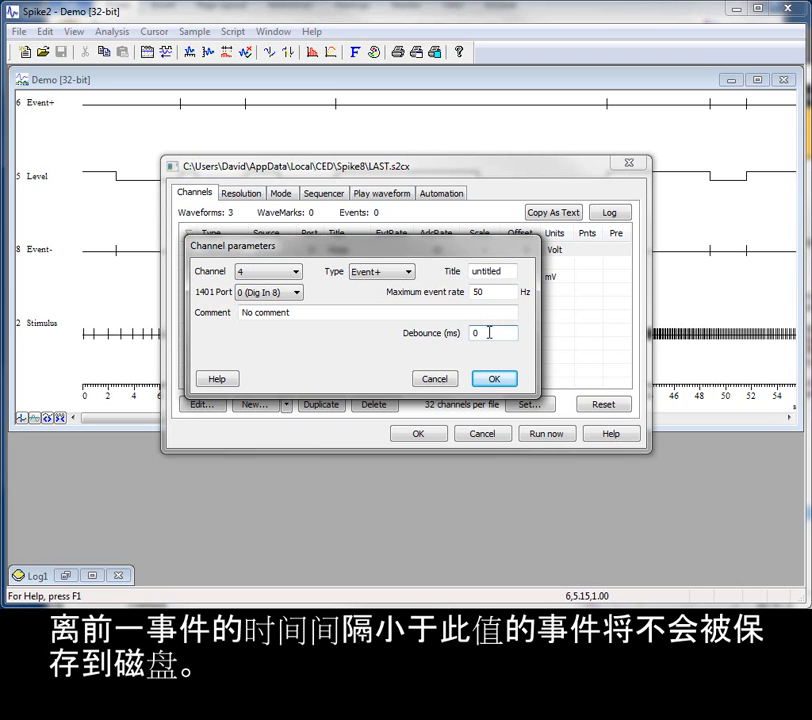
double_click(489, 332)
text(10)
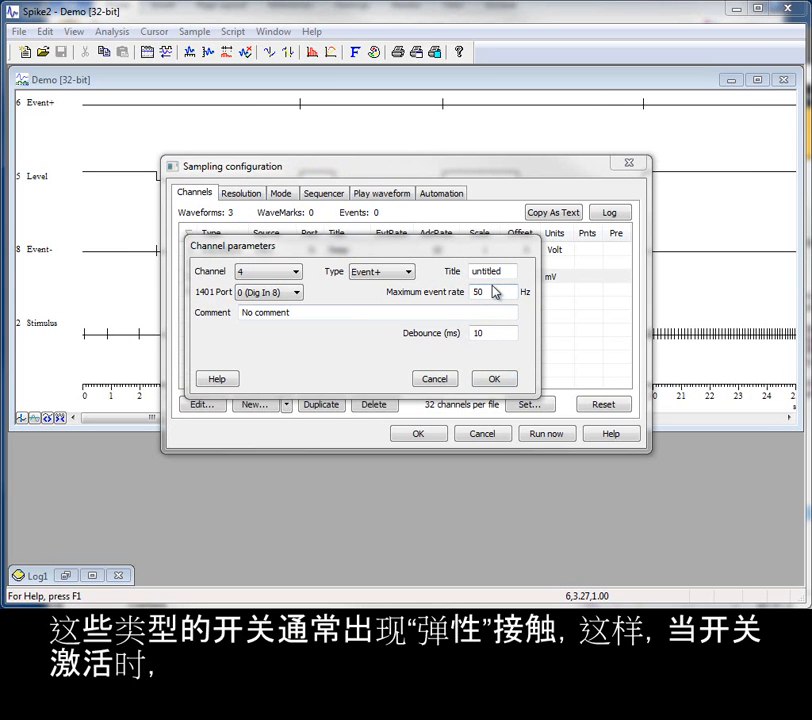
click(486, 382)
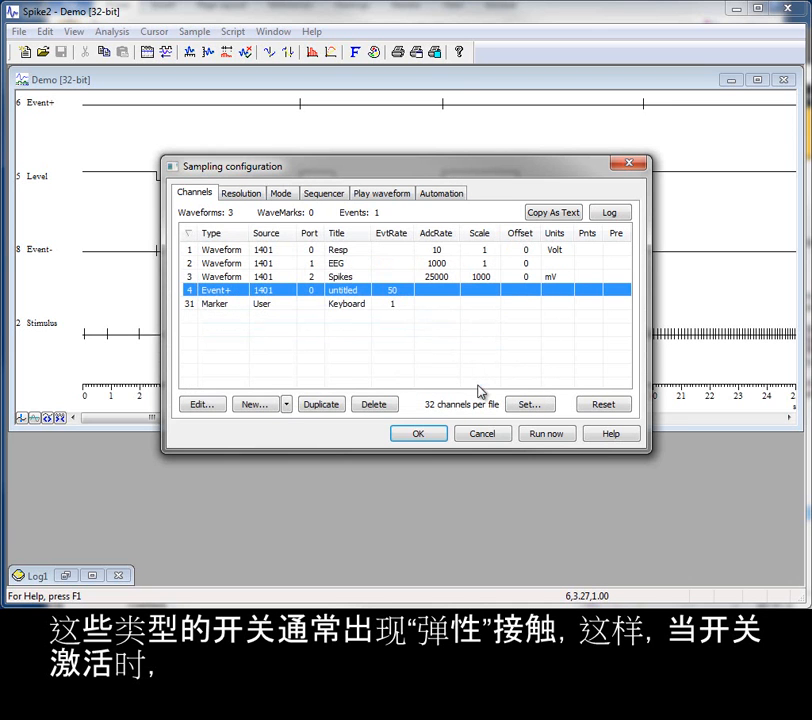
click(424, 436)
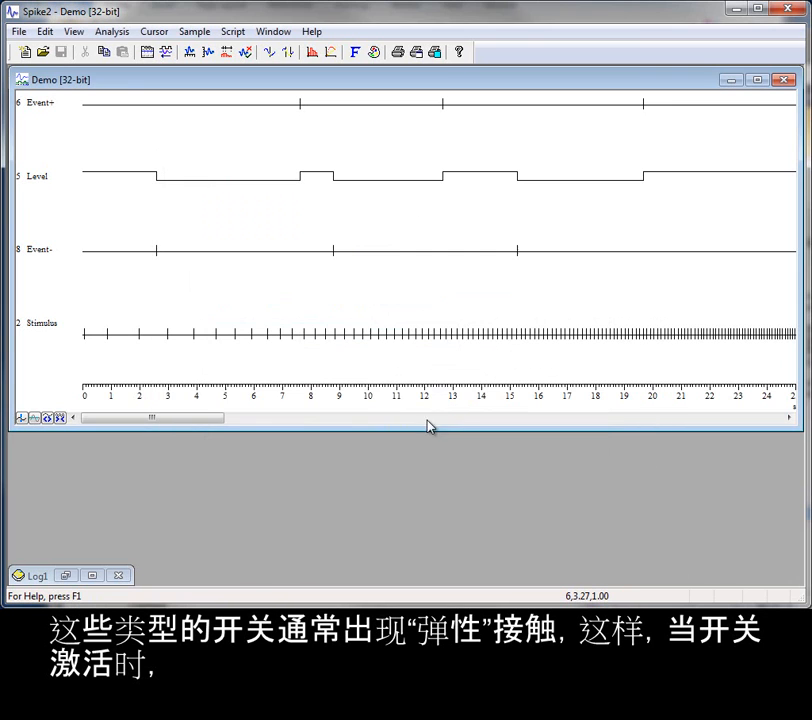
Examine the burst of closely spaced events near 51.609 s in the Demo recording at high magnification, and return to the full time range
double_click(439, 393)
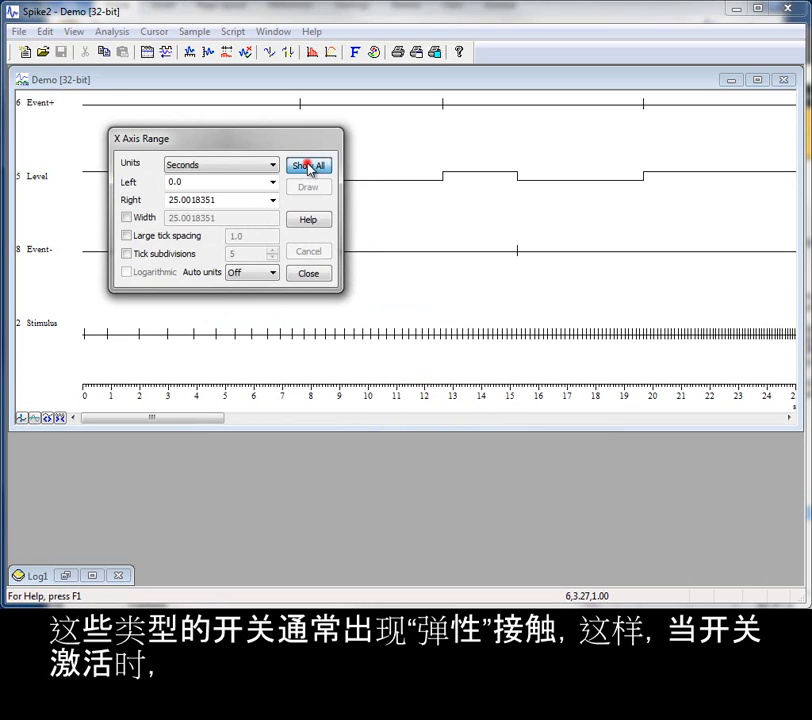
click(310, 167)
drag(379, 145, 400, 144)
drag(323, 152, 476, 159)
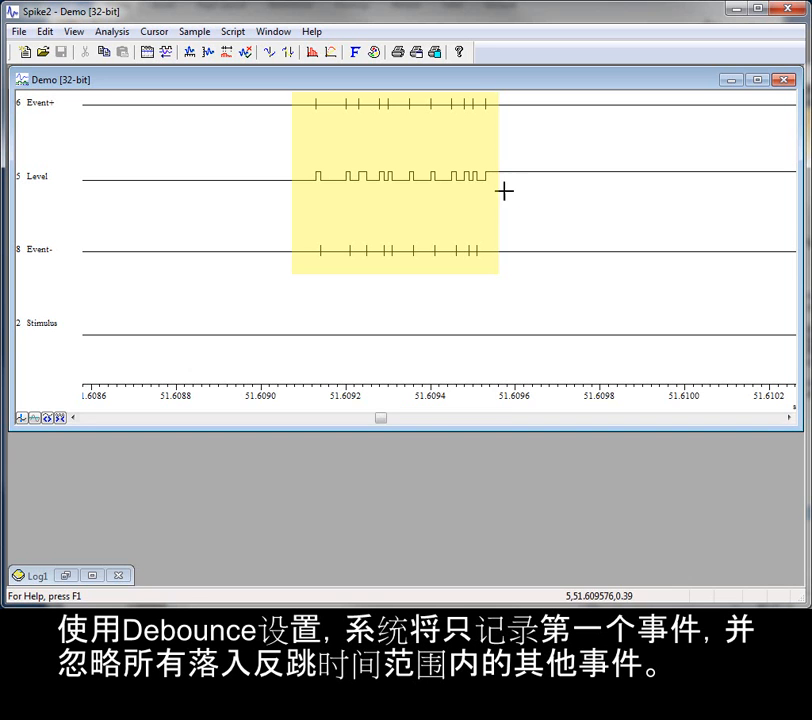
double_click(423, 397)
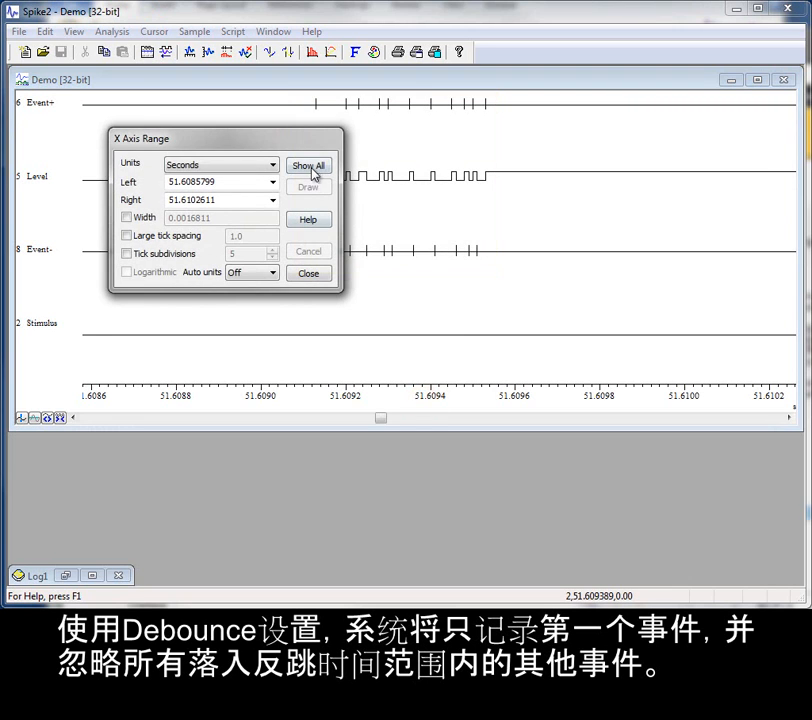
click(309, 166)
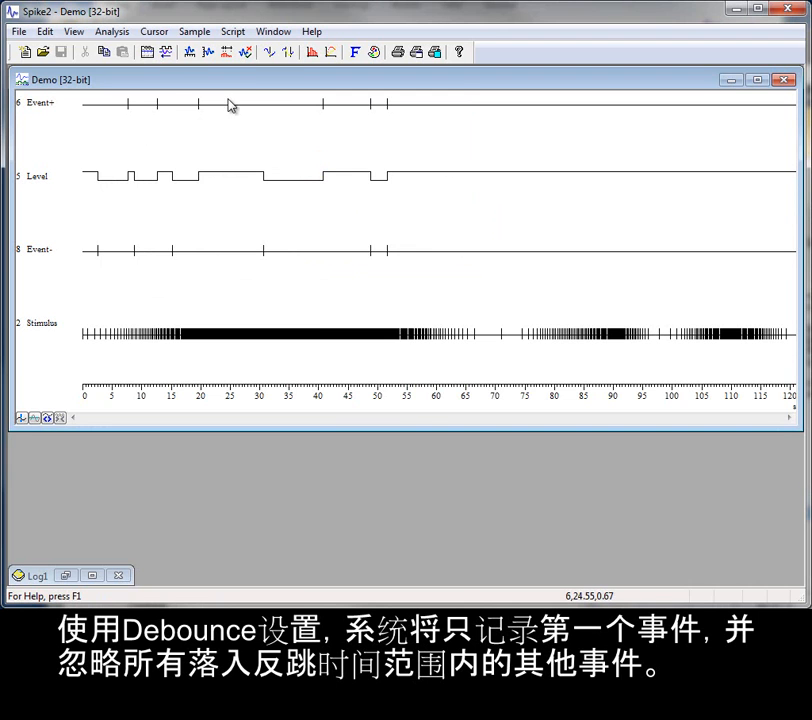
Review the debounce setting of the untitled Event+ channel in the sampling configuration and close it without changing any parameters
click(147, 53)
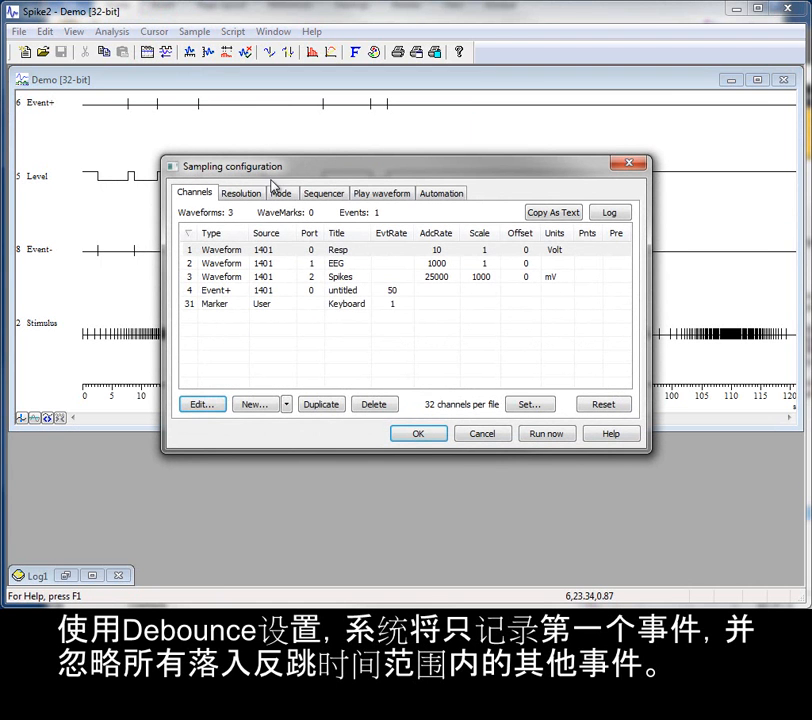
double_click(330, 290)
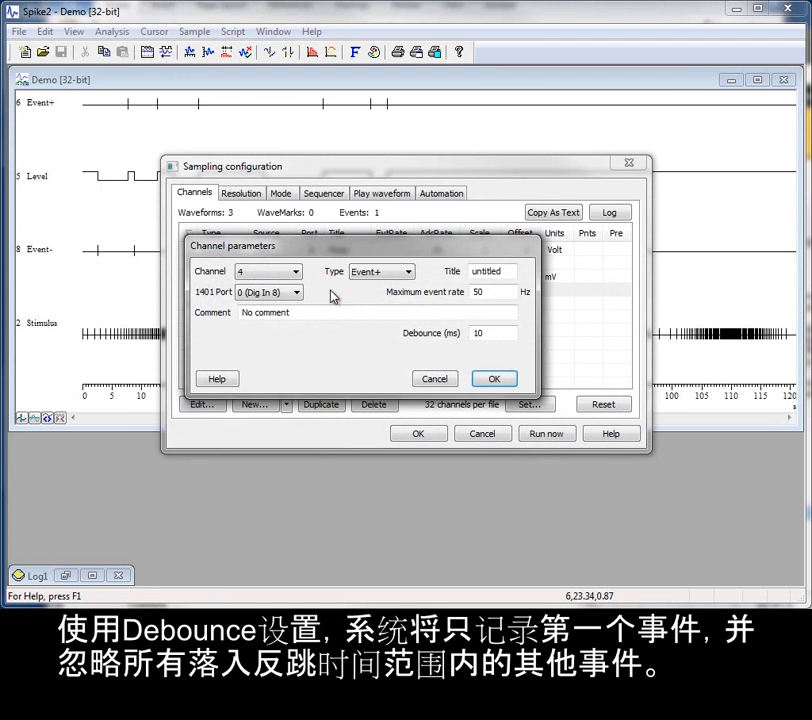
click(508, 334)
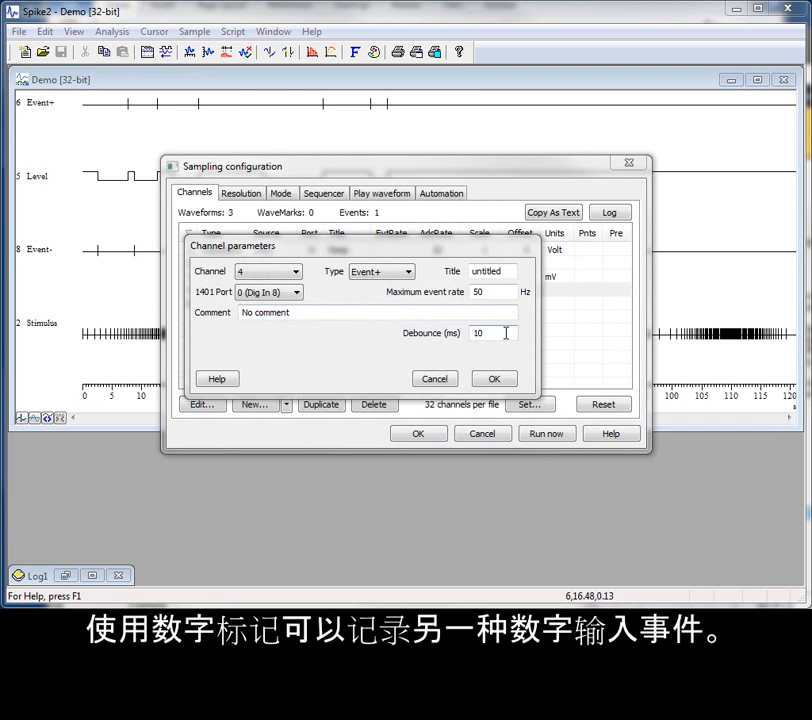
click(491, 386)
click(440, 432)
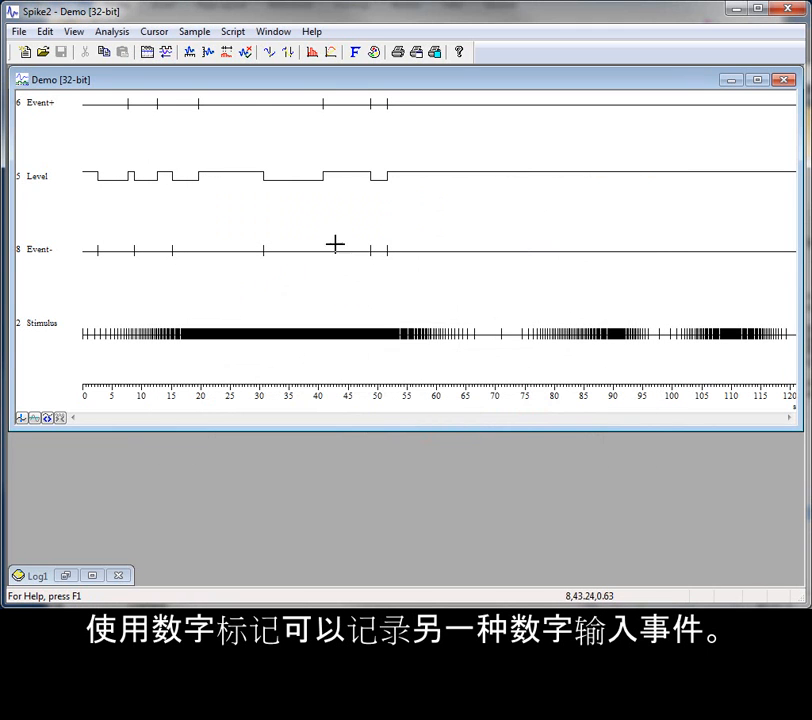
Show the Memory marker channel in the Demo view and magnify the time range from about 7.4 to 11.3 s
right_click(316, 221)
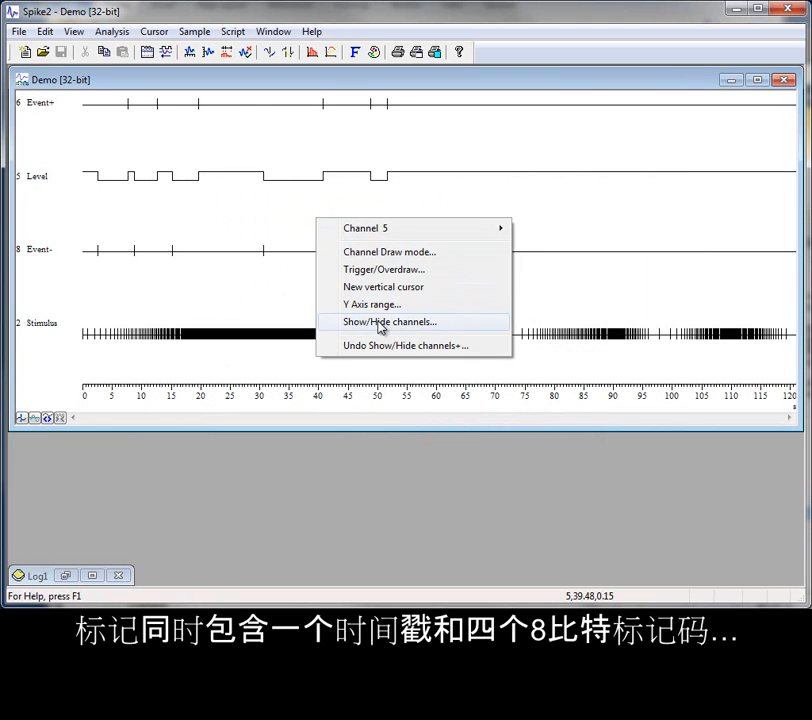
click(378, 322)
click(149, 176)
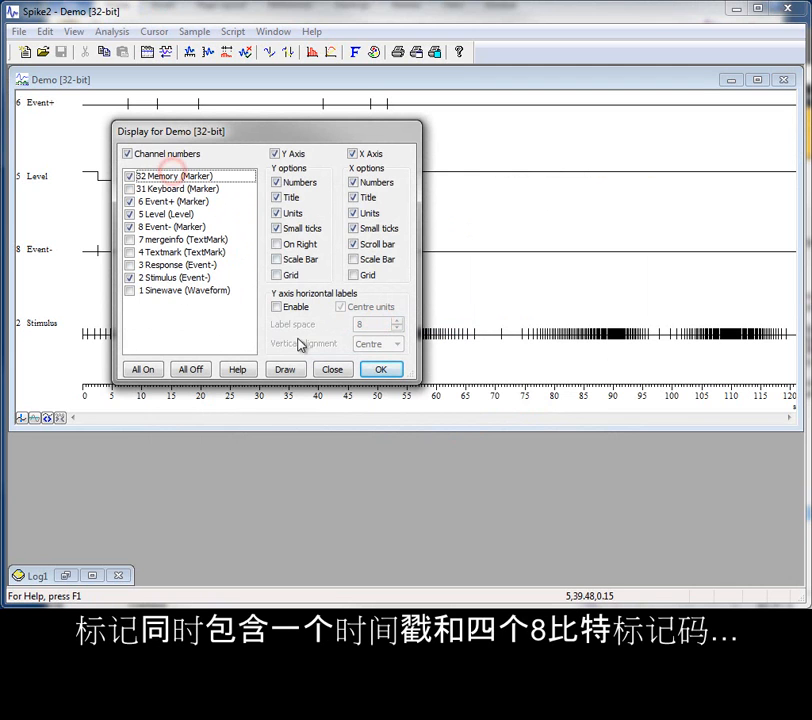
click(288, 370)
click(372, 371)
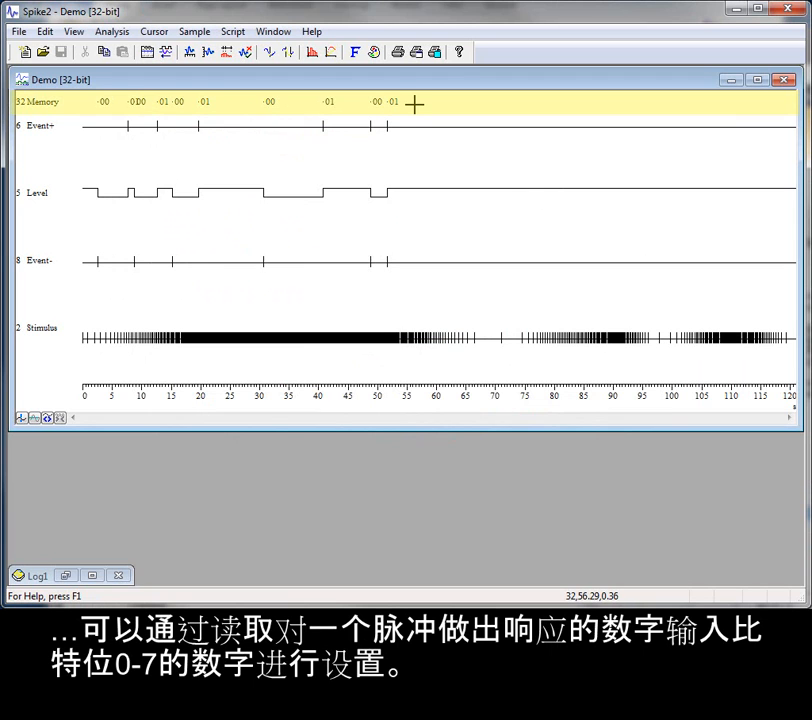
drag(125, 110, 148, 109)
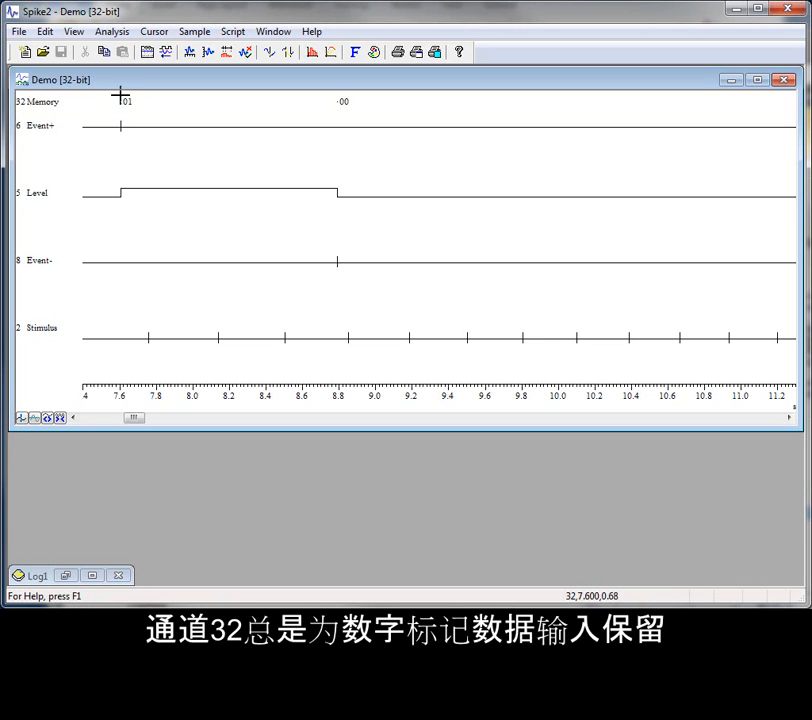
Add a digital Marker channel with its default parameters to the sampling configuration and accept the configuration
click(147, 52)
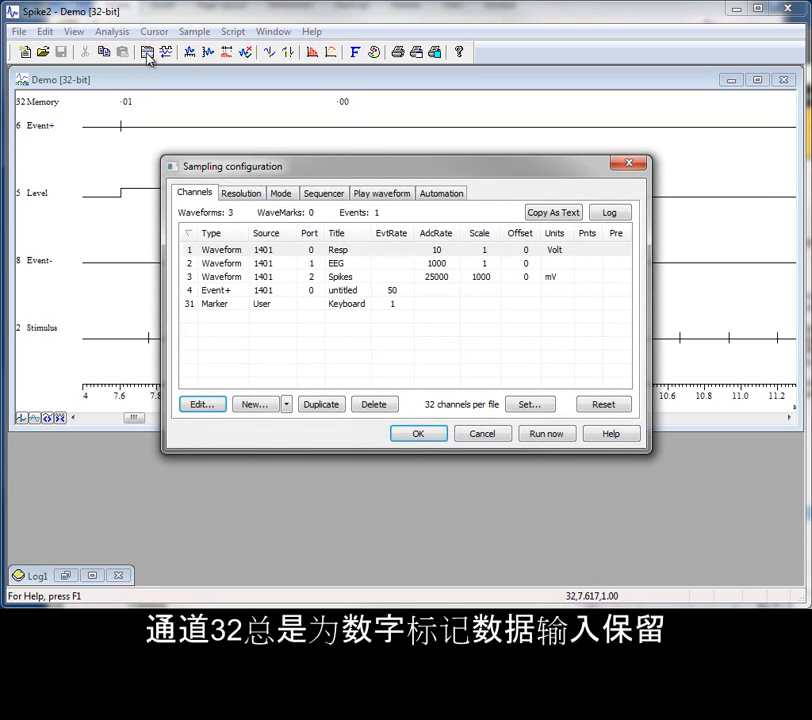
click(285, 406)
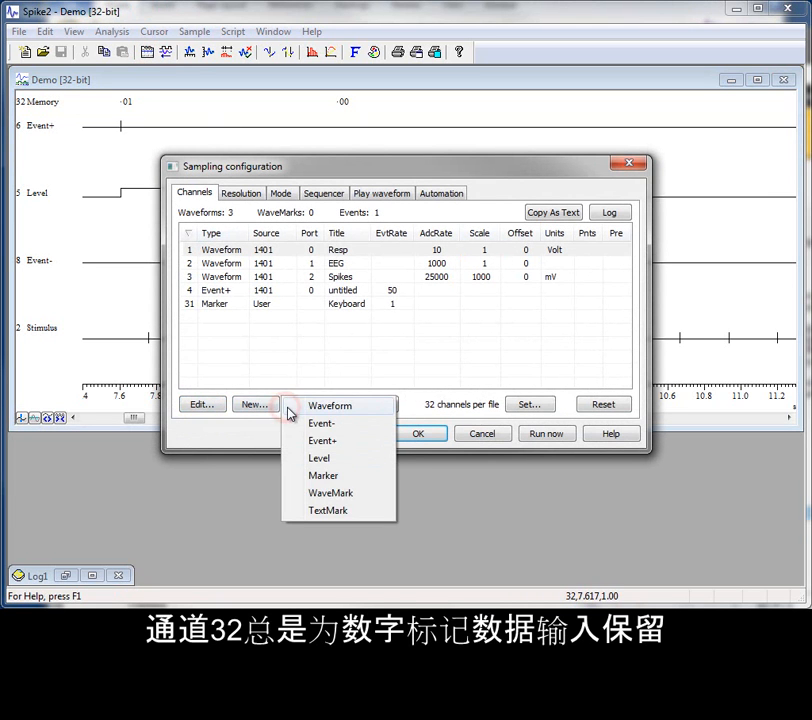
click(347, 482)
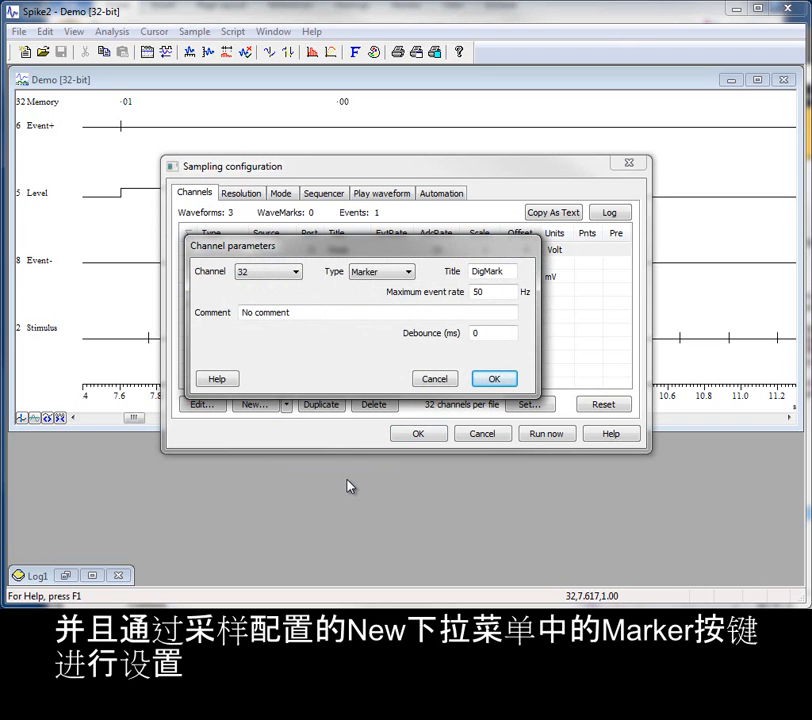
click(495, 377)
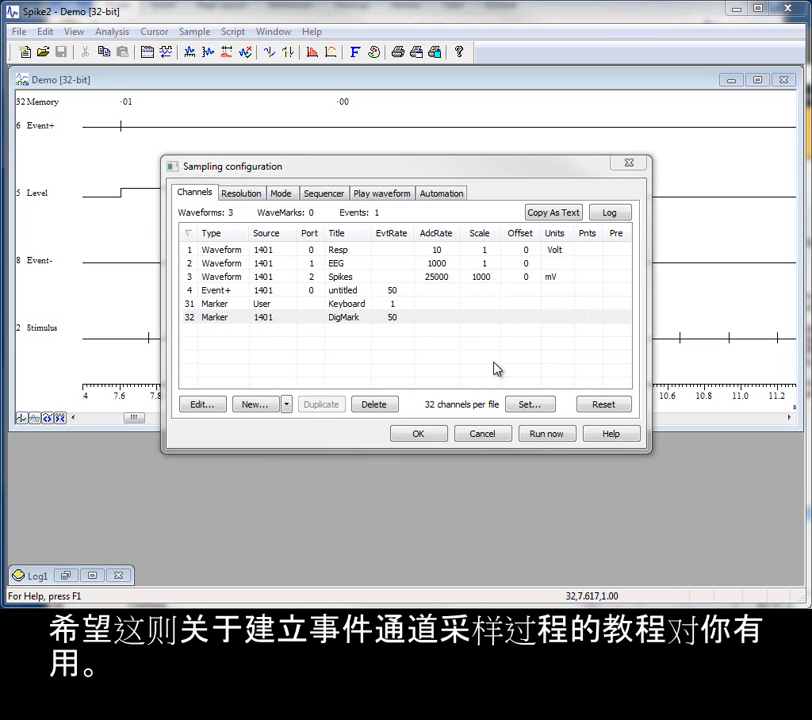
click(430, 435)
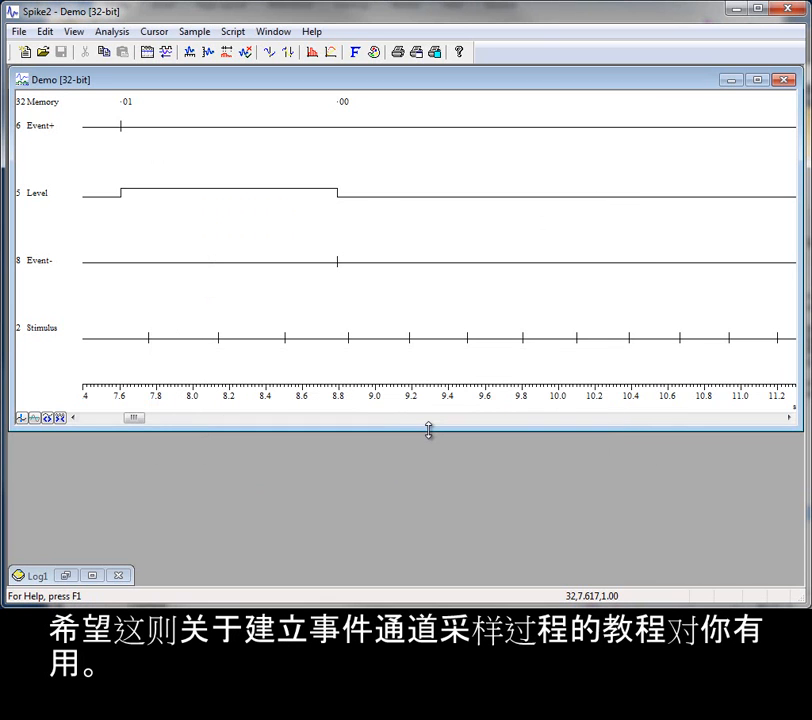